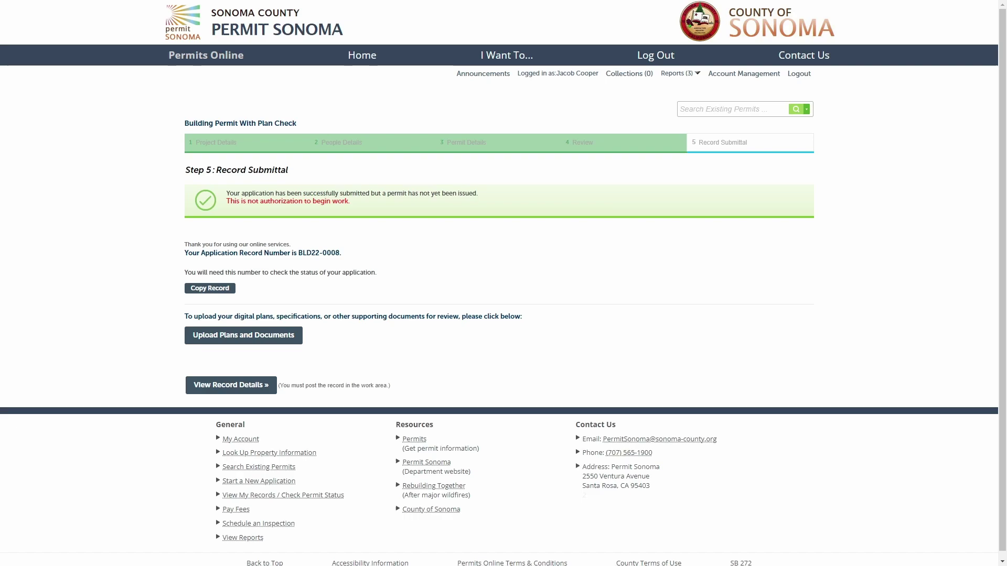
- Start uploading plans, describe review cycle 1 as 'Demo description.' and continue to Step 2
click(223, 336)
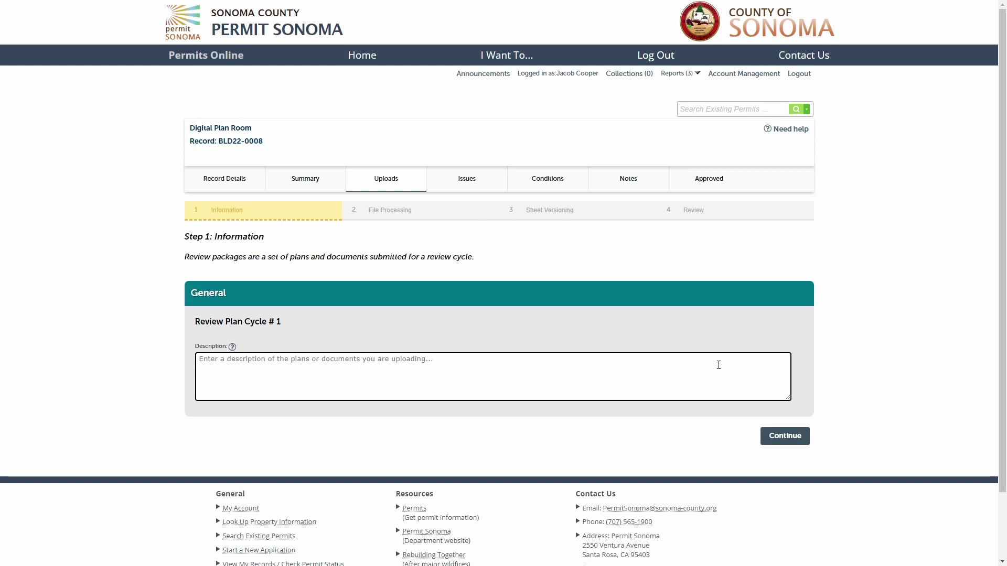
click(718, 365)
text(D)
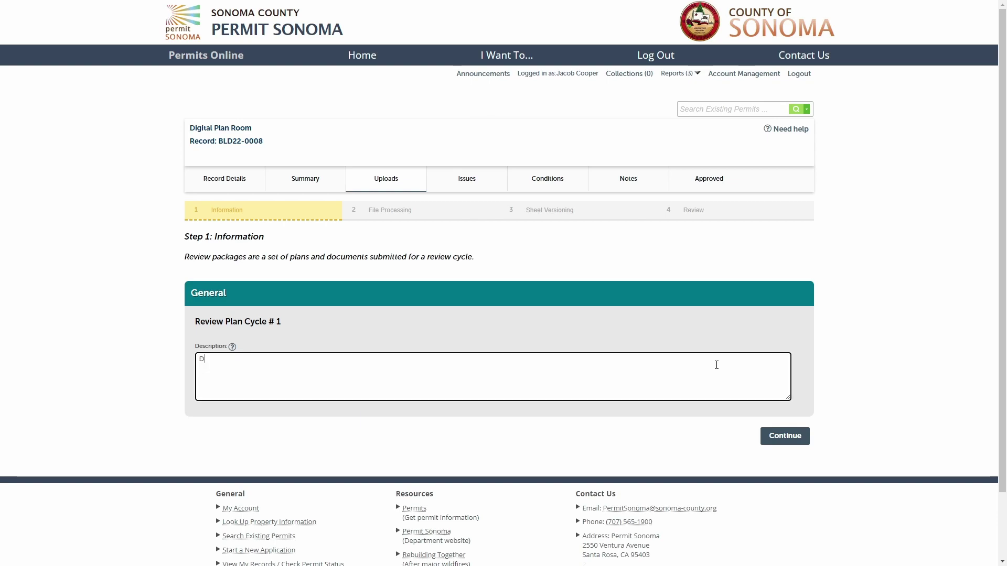
text(emo description.)
click(781, 436)
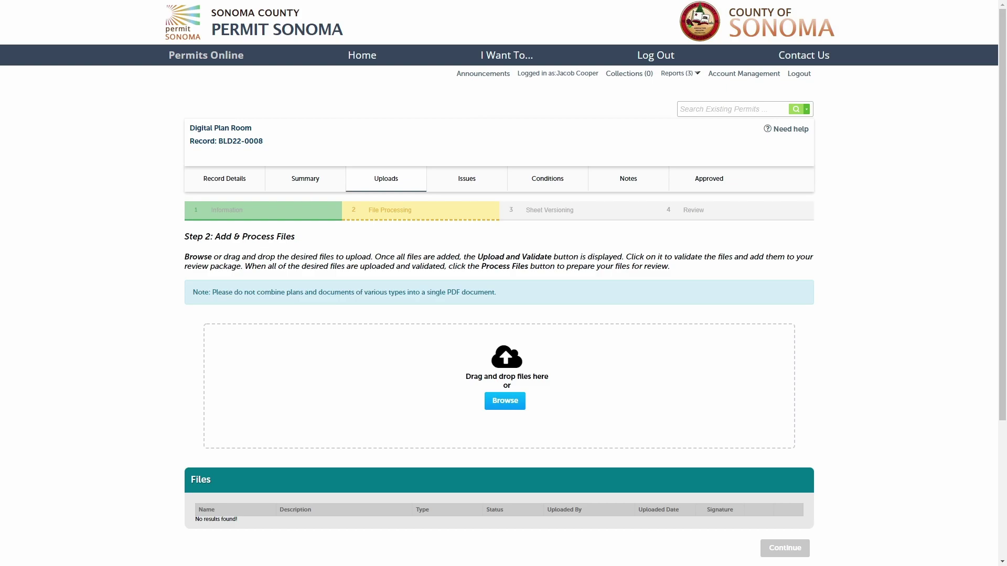
- Browse to DemoFiles\Errors and queue all five PDFs there for upload
click(505, 402)
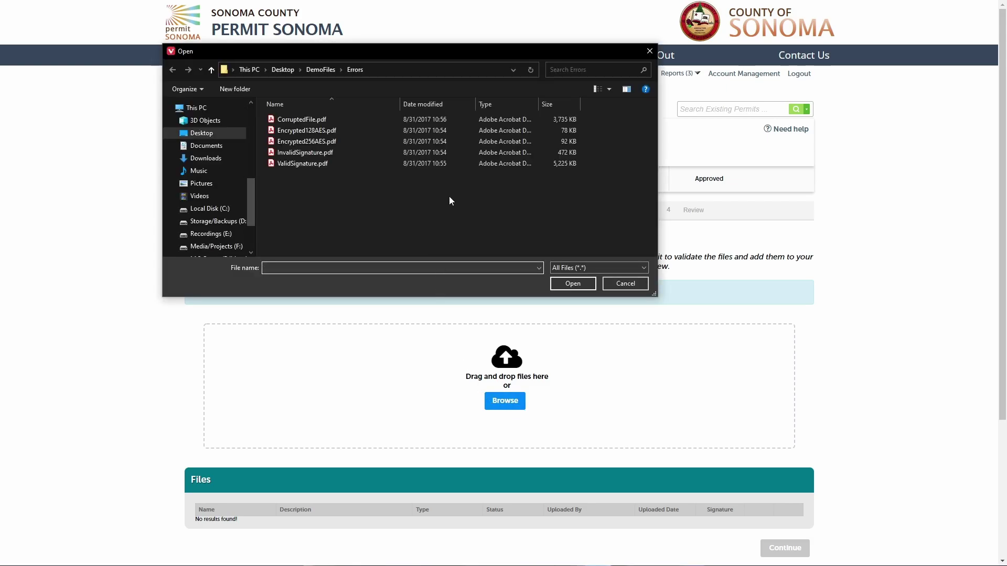
drag(448, 196, 297, 119)
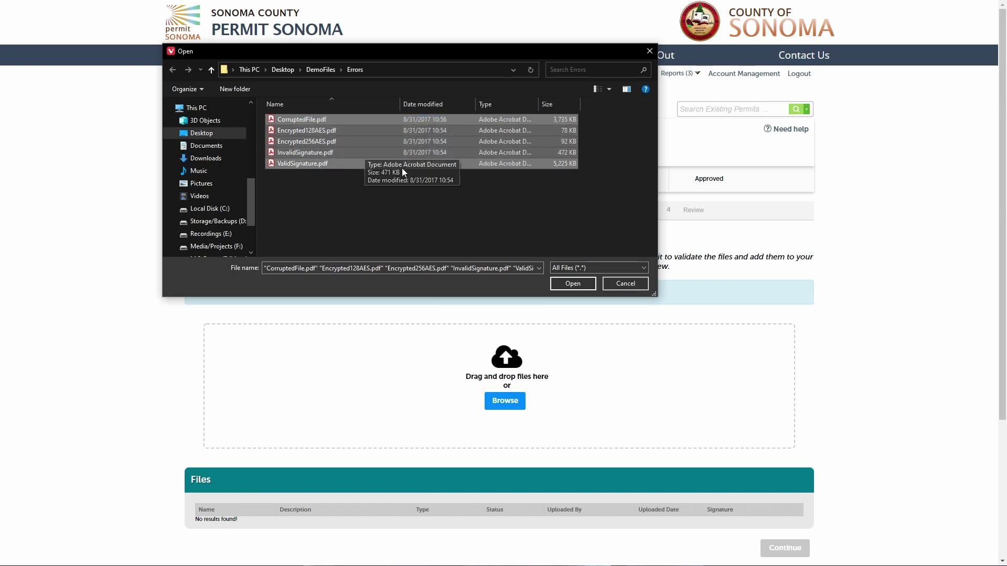
click(573, 283)
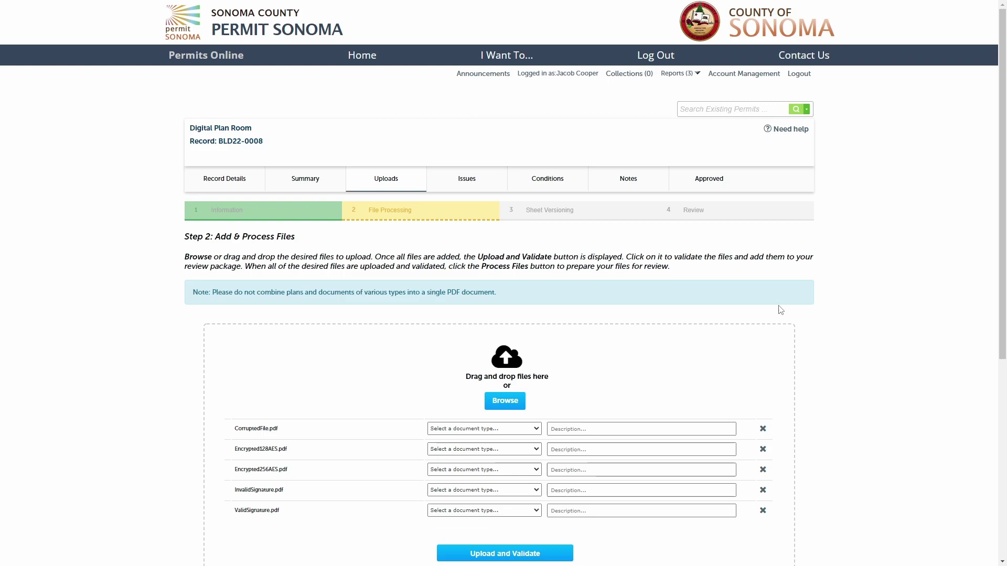
- Drag the five Errors-folder PDFs from File Explorer onto the Plan Room drop zone
drag(971, 126, 336, 43)
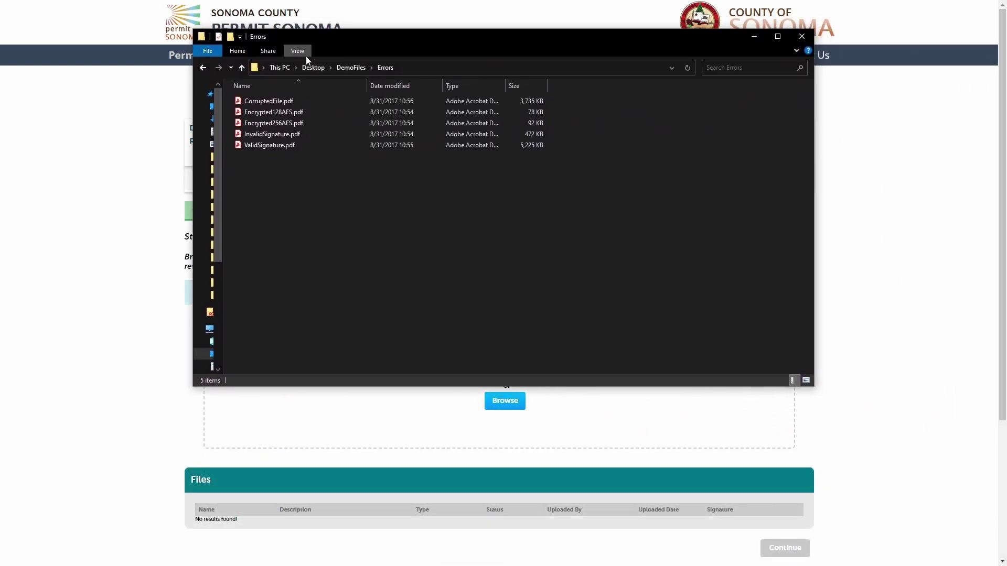
drag(282, 155, 610, 417)
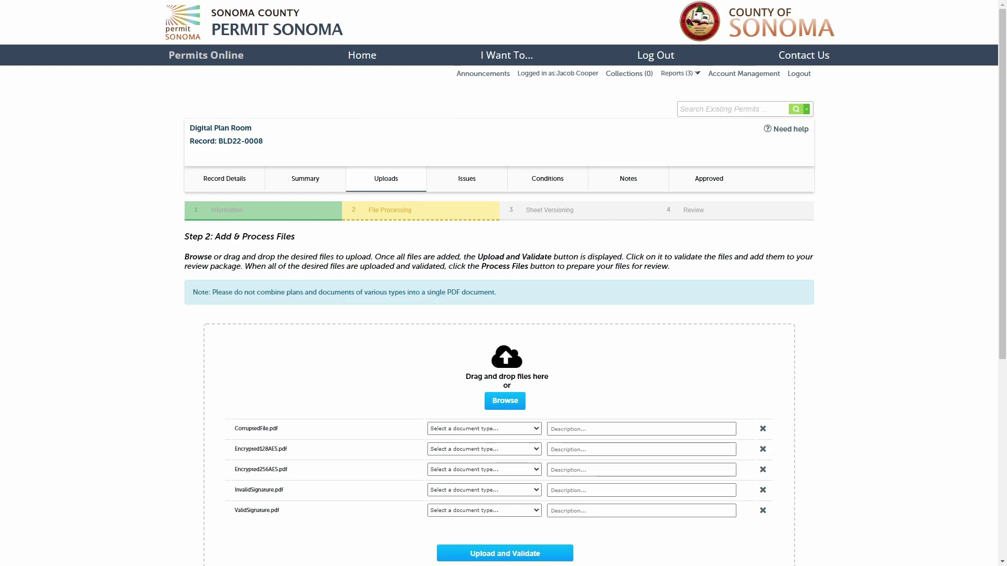
- Set document types: CorruptedFile TECHNICAL SPECIFICATIONS, both Encrypted CONSTRUCTION PLANS, both Signature files SUPPLEMENTAL FORM
click(482, 429)
click(492, 494)
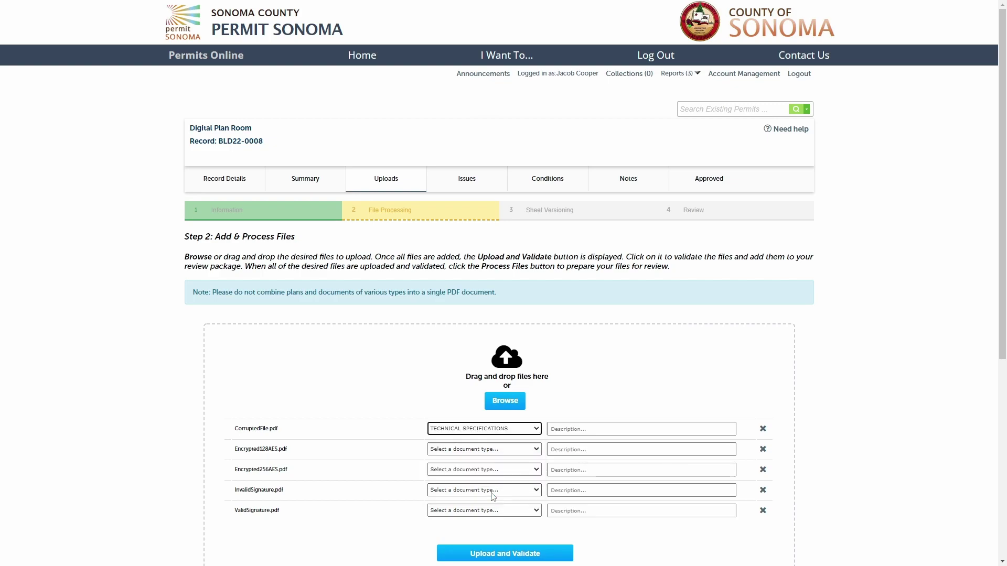
click(507, 449)
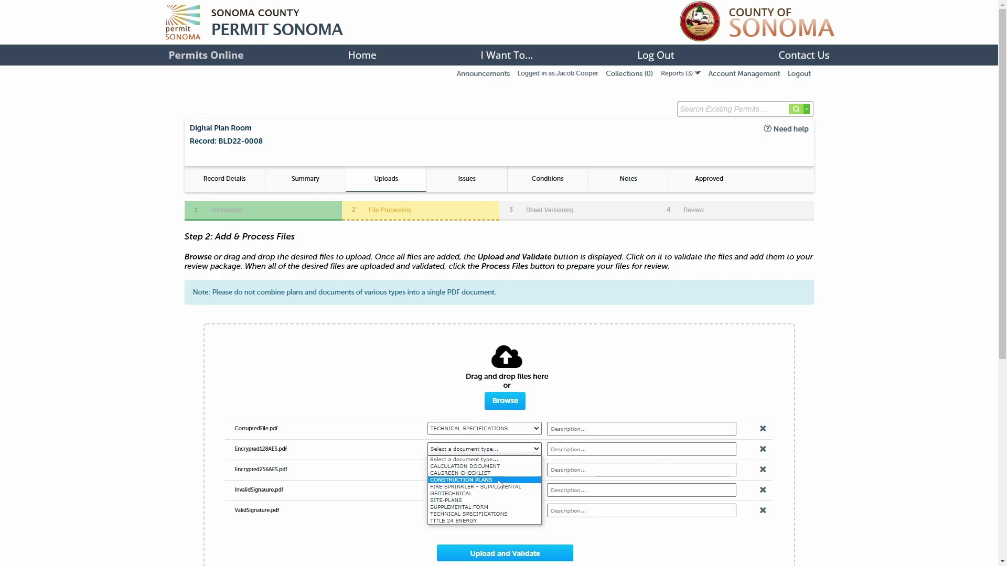
click(493, 479)
click(506, 470)
click(493, 500)
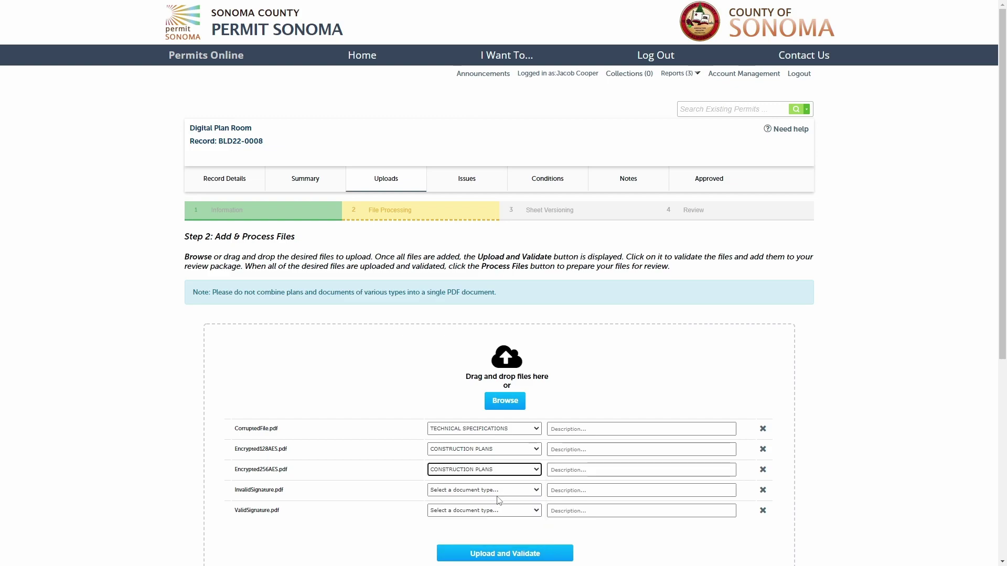
click(499, 491)
click(458, 549)
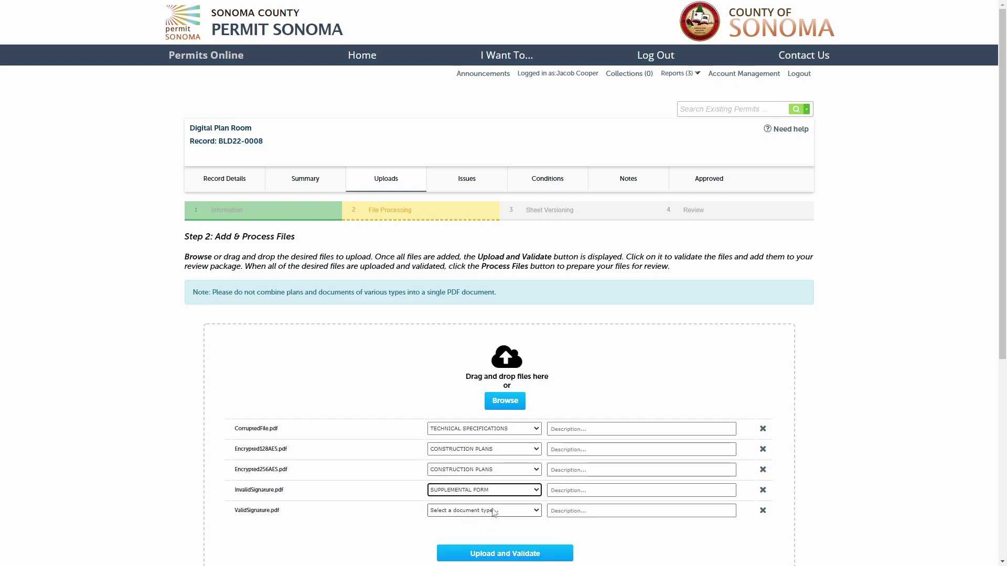
click(496, 510)
click(496, 486)
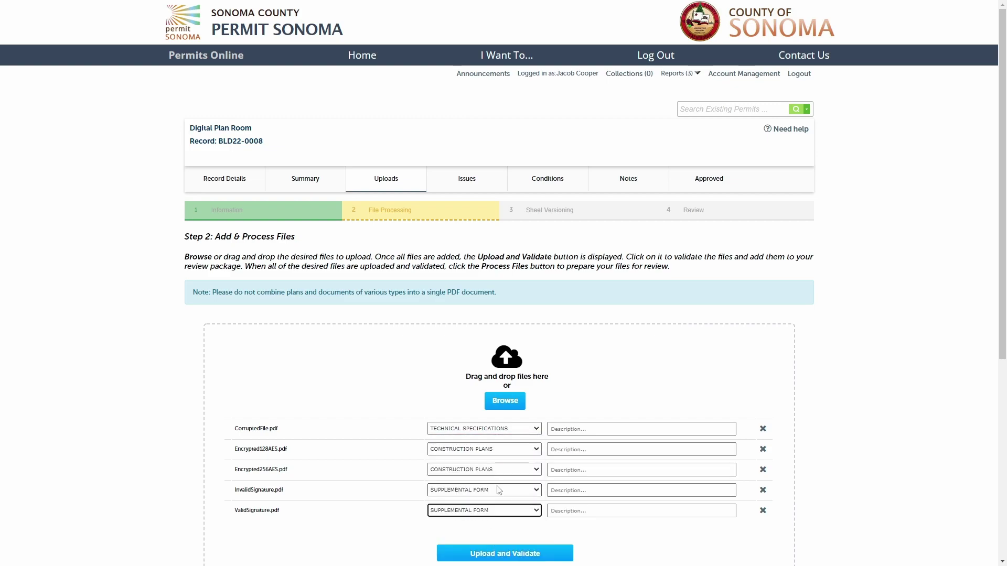
- Give each of the five files the description 'Demo', then upload and validate them
click(571, 427)
text(Demo)
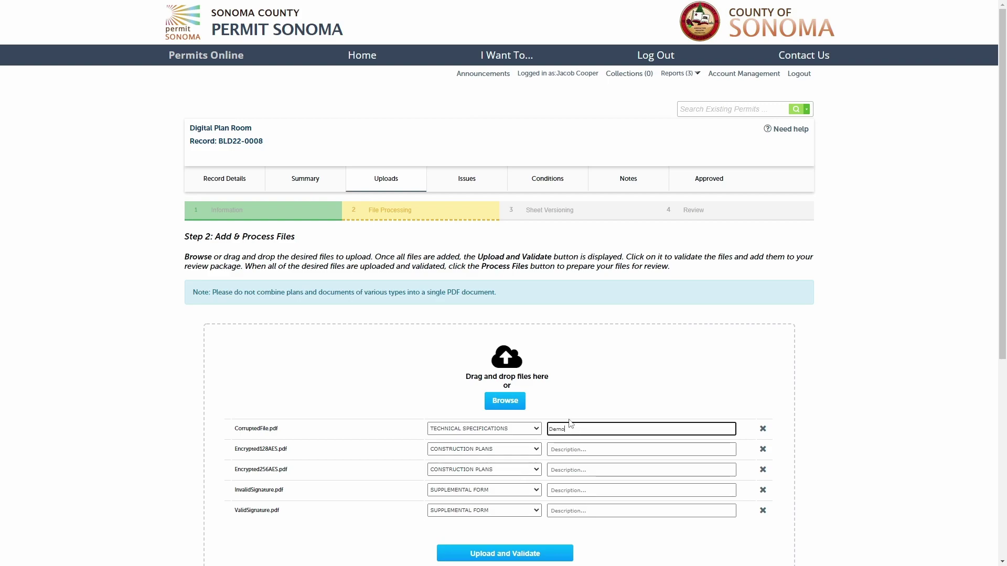
click(562, 446)
text(Demo)
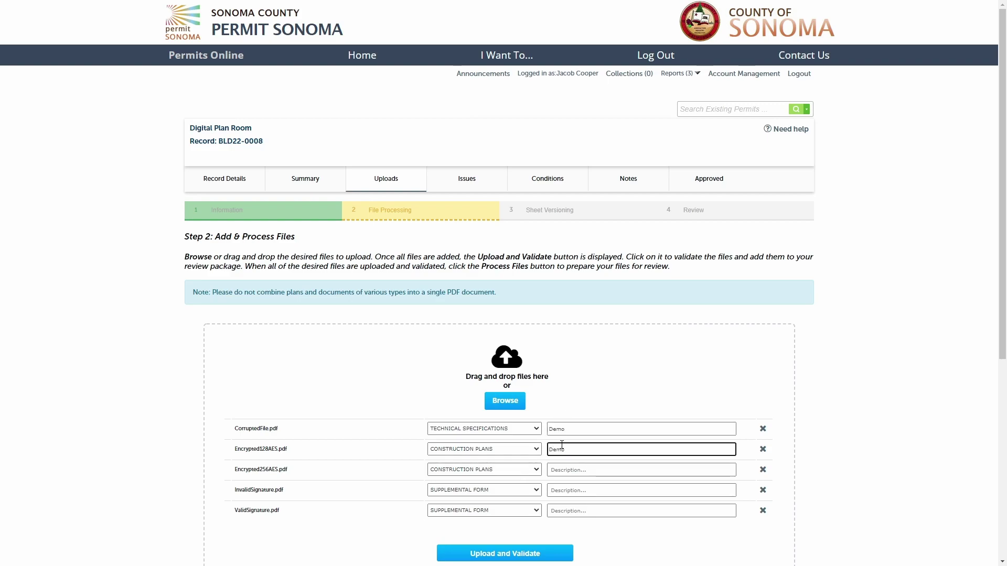
click(575, 464)
text(Demo)
click(574, 489)
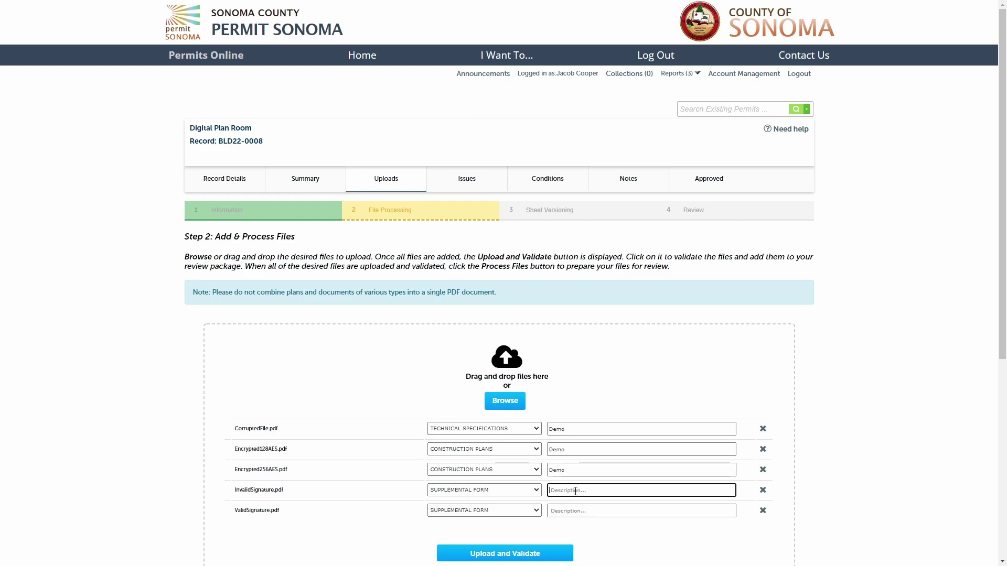
text(Demo)
click(578, 509)
text(Dem)
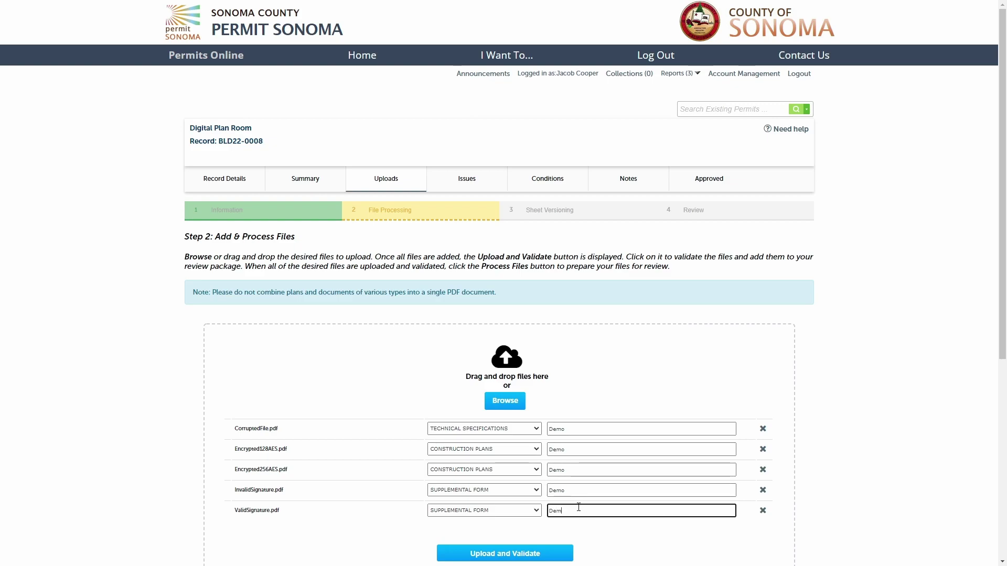
click(511, 555)
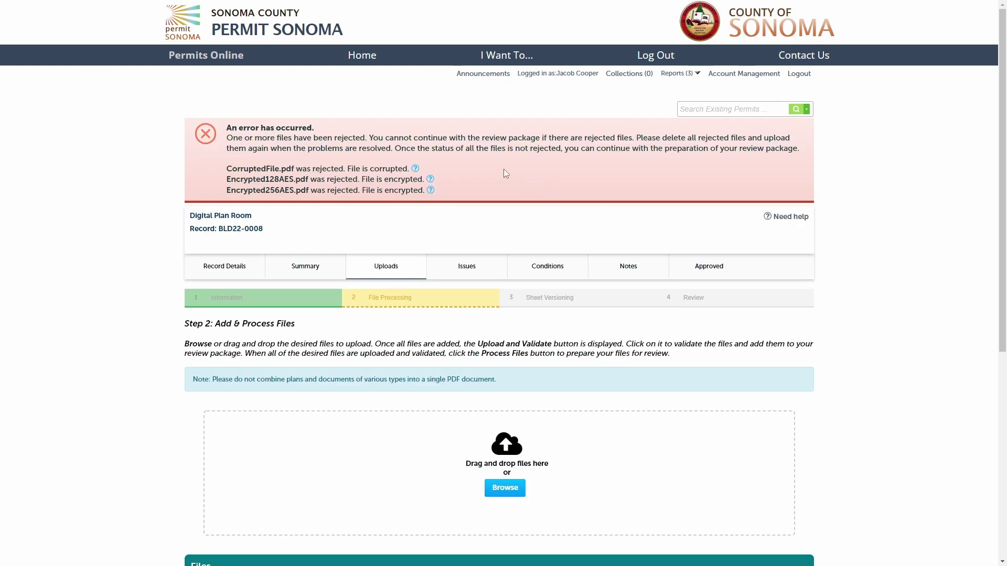
- Show the rejection reasons for CorruptedFile.pdf, Encrypted128AES.pdf and Encrypted256AES.pdf in the error banner
click(415, 169)
click(430, 179)
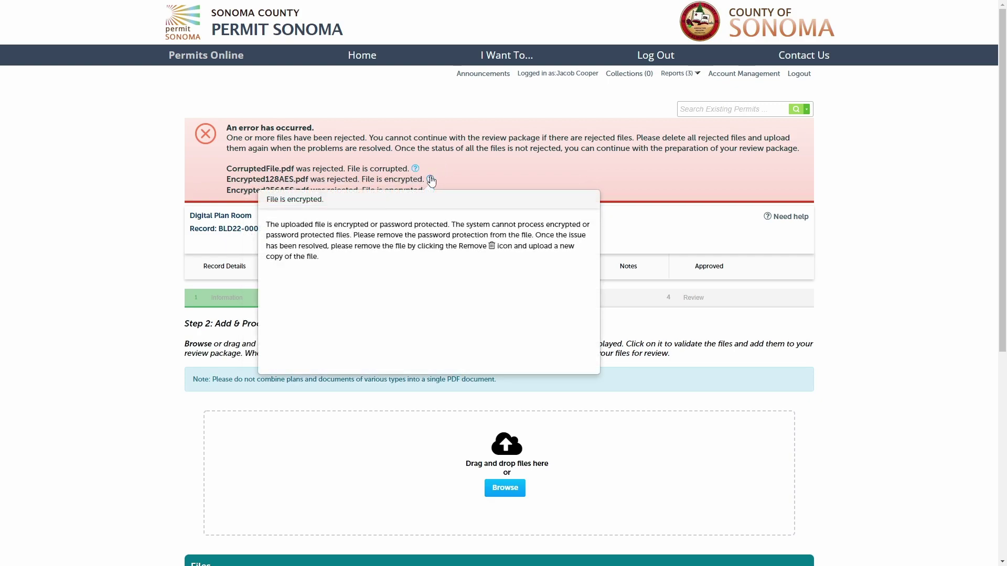
click(430, 190)
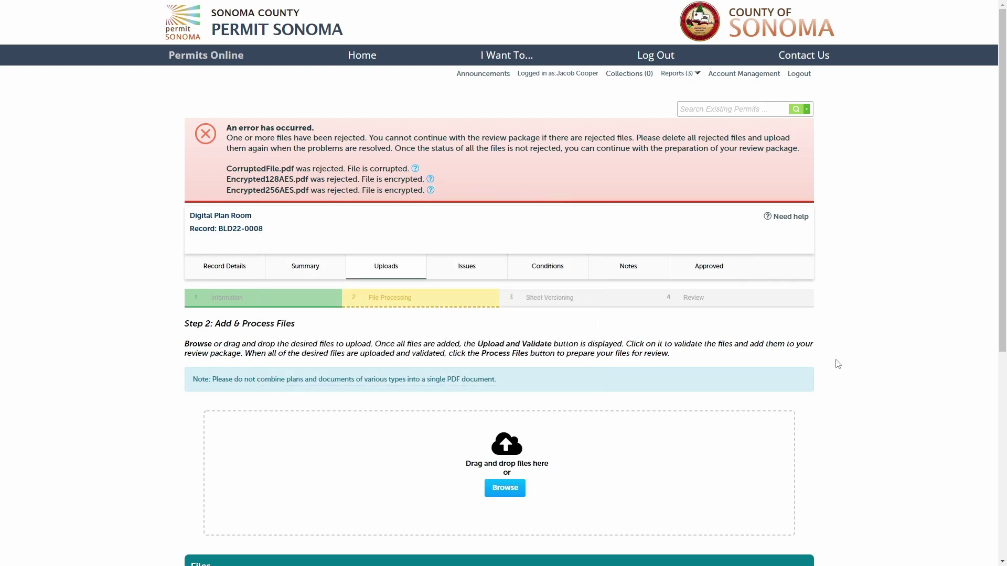
- Delete CorruptedFile, Encrypted128AES, Encrypted256AES, InvalidSignature and ValidSignature PDFs, confirming each removal
scroll(839, 370, down, 5)
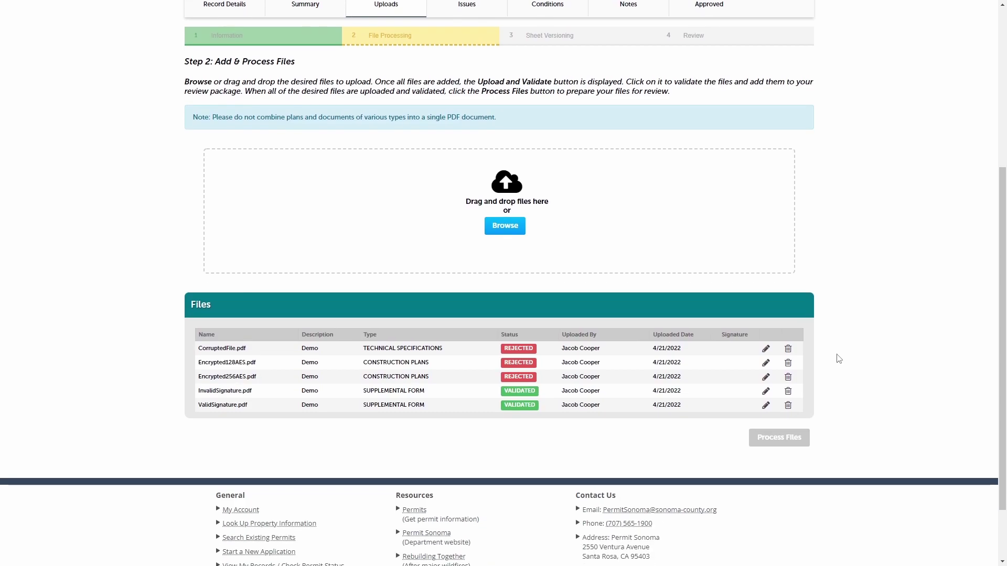
click(789, 350)
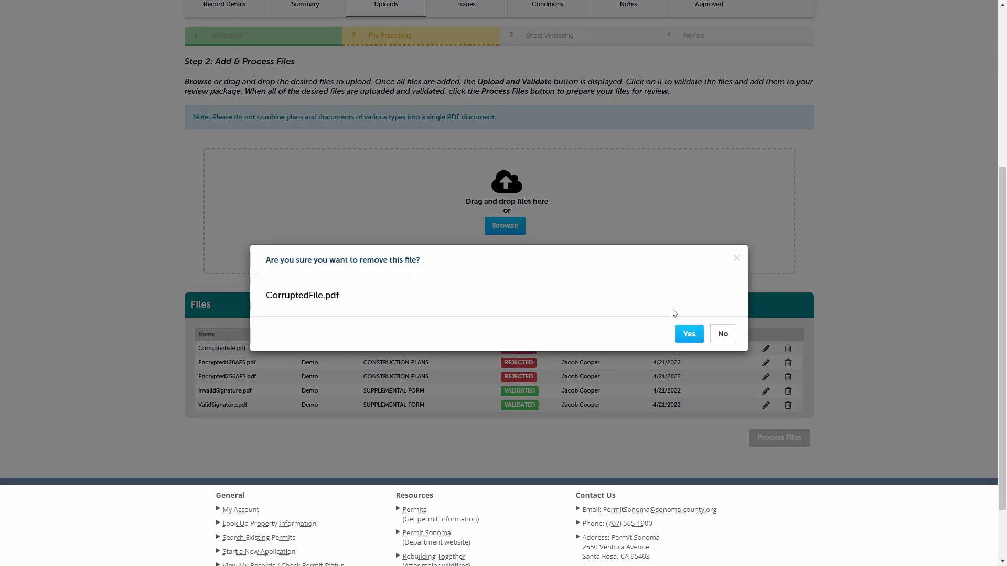
click(687, 334)
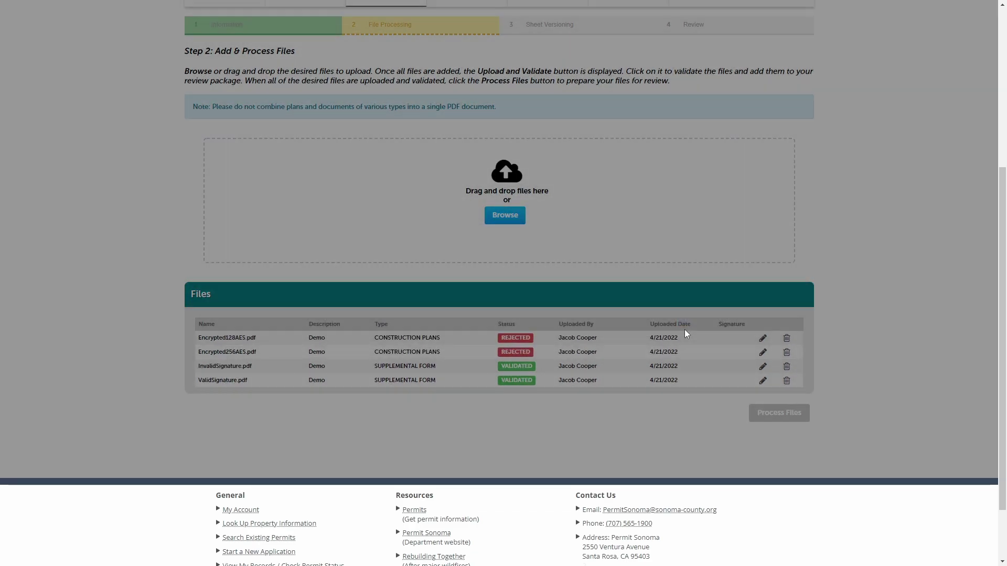
click(787, 340)
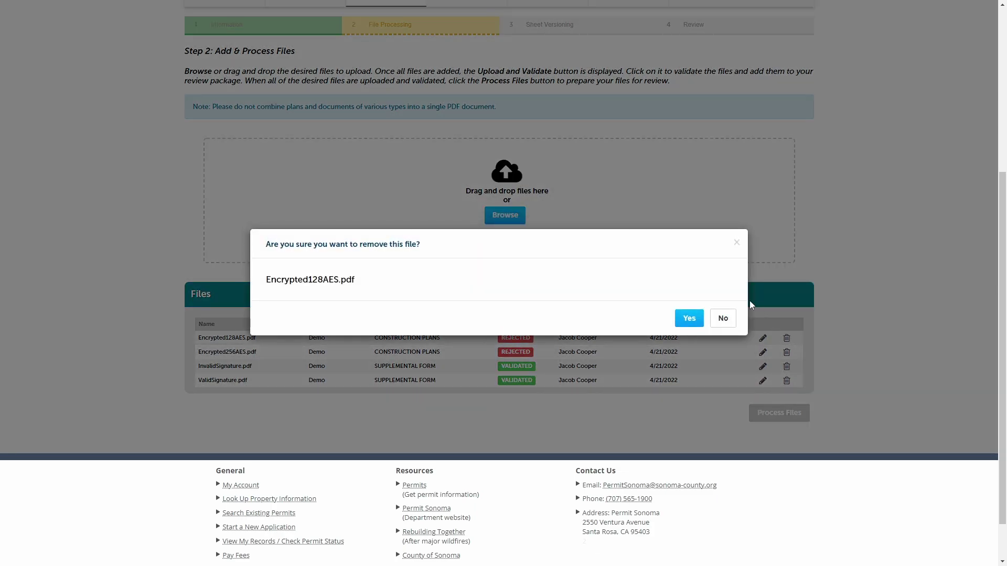
click(688, 318)
click(785, 327)
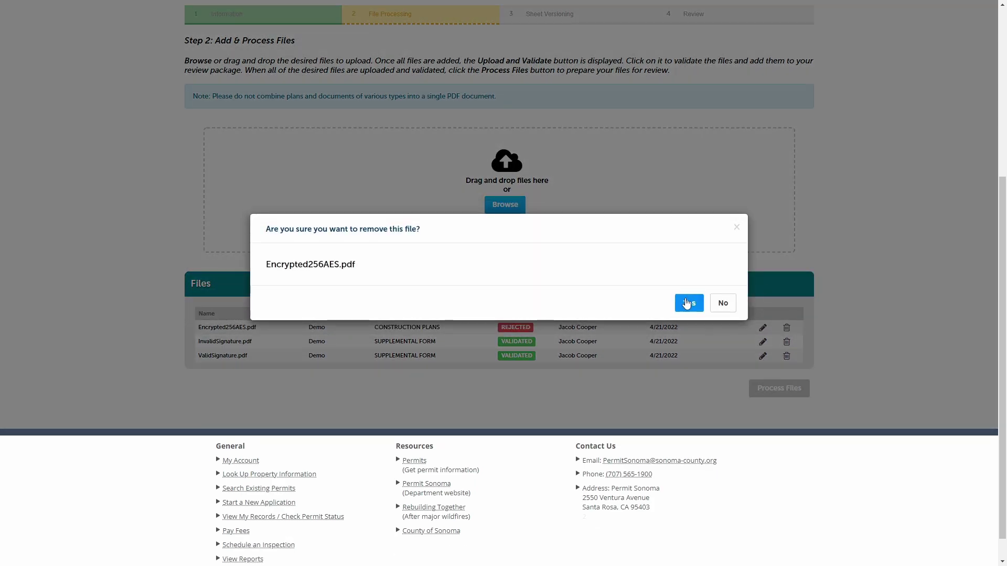
click(687, 301)
click(785, 314)
click(687, 301)
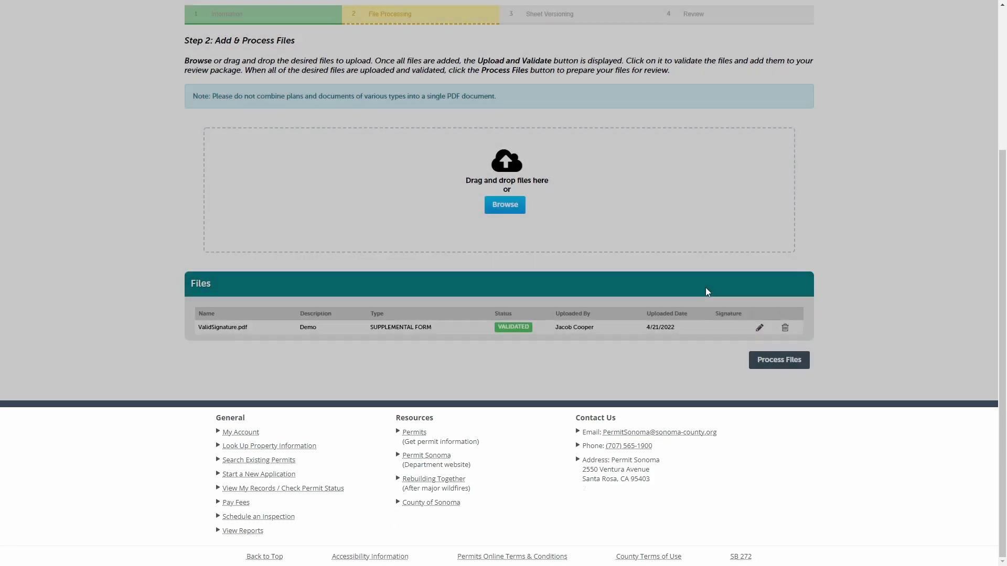
click(785, 329)
click(687, 308)
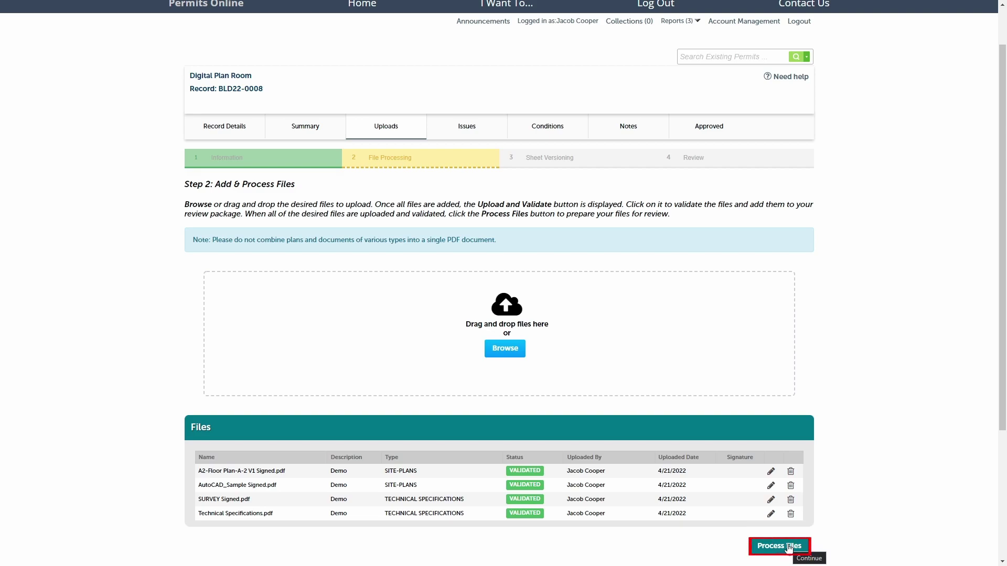
- Run Process Files to convert the four validated PDFs into sheets
click(788, 547)
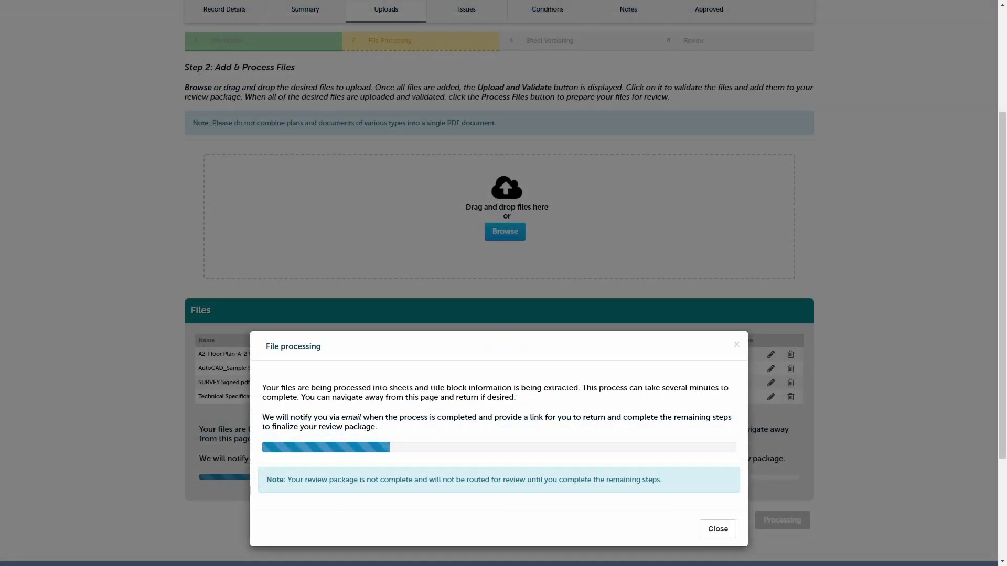